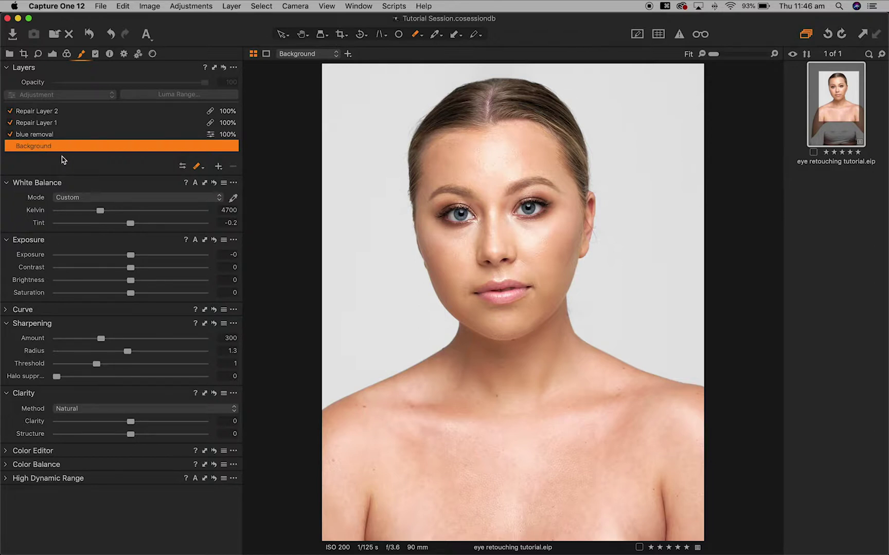
Add a new adjustment layer above the repair layers and name it "eye pop".
{"action": "key", "text": "super+shift+l"}
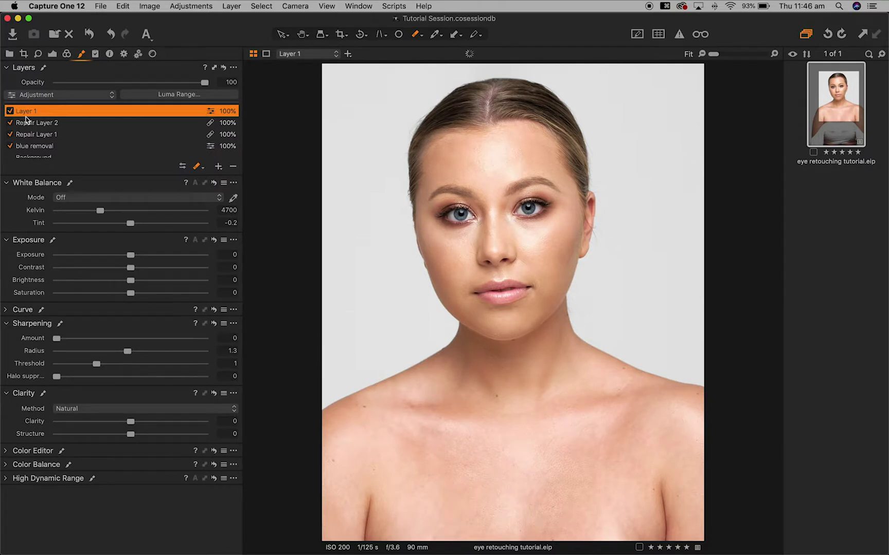
{"action": "double_click", "coordinate": [27, 111]}
{"action": "type", "text": "eye"}
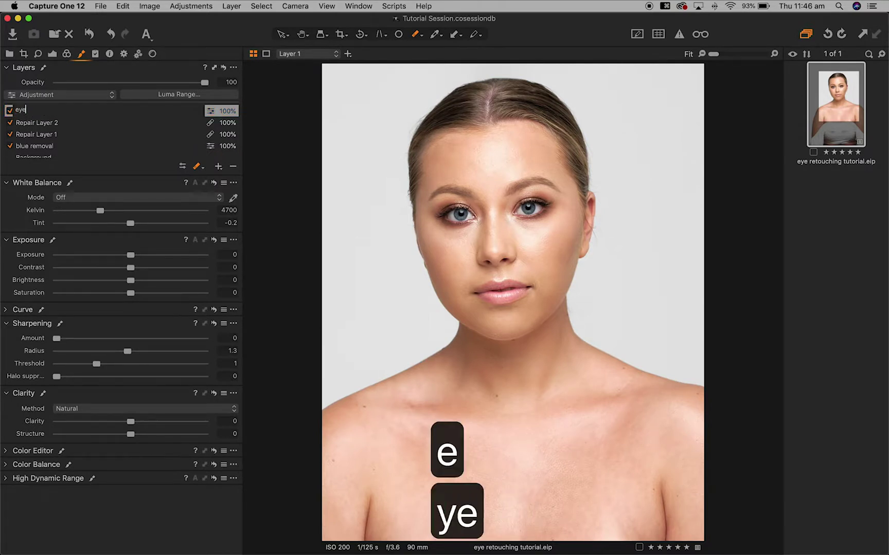
{"action": "type", "text": " pop"}
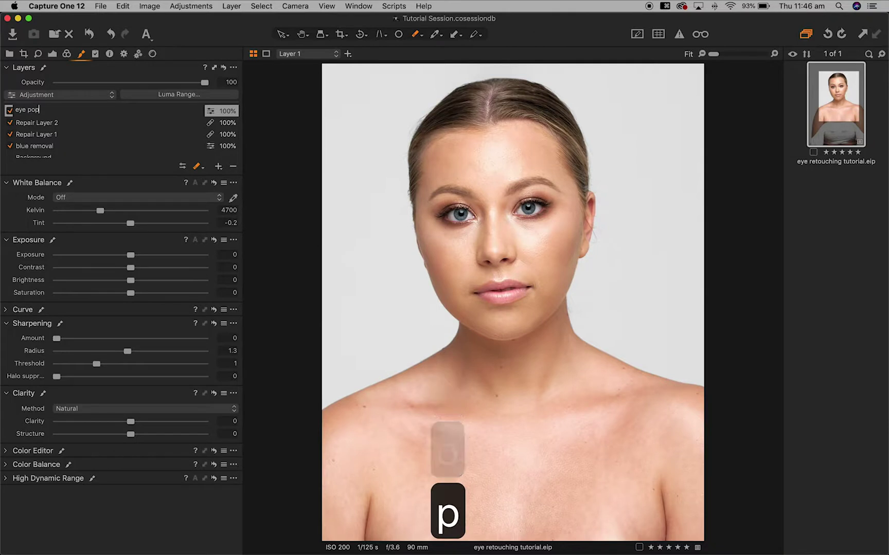
{"action": "key", "text": "Return"}
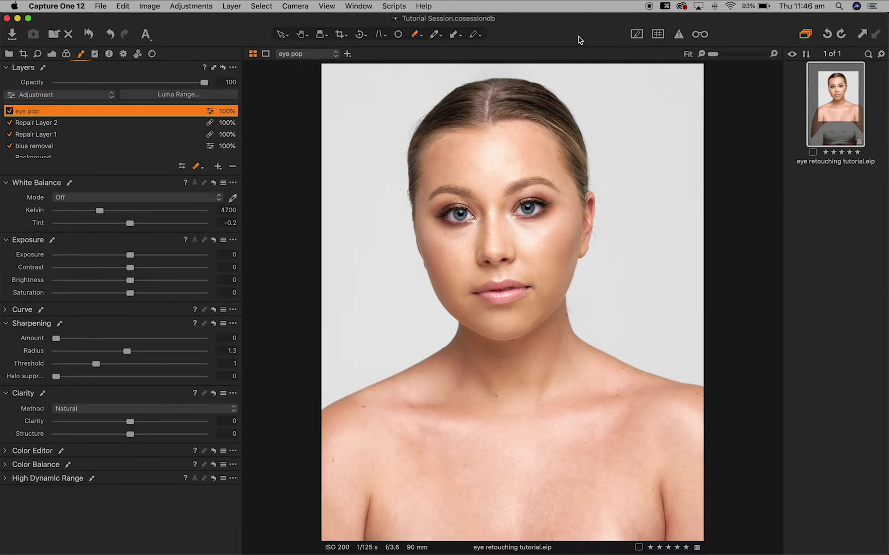
On the eye pop layer, set the exposure to 0.2, contrast to 10 and saturation to 60.
{"action": "key", "text": "super+equal"}
{"action": "key", "text": "super+equal"}
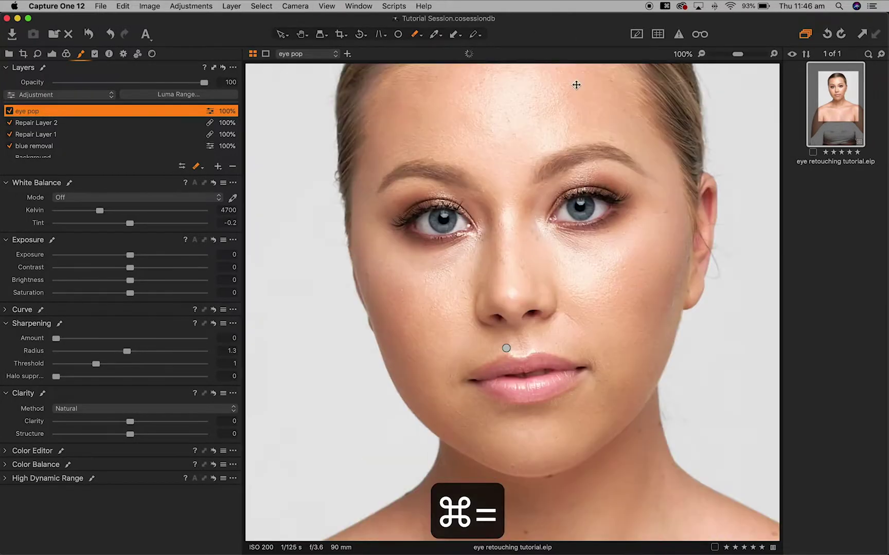
{"action": "scroll", "coordinate": [661, 184], "scroll_direction": "right", "scroll_amount": 2}
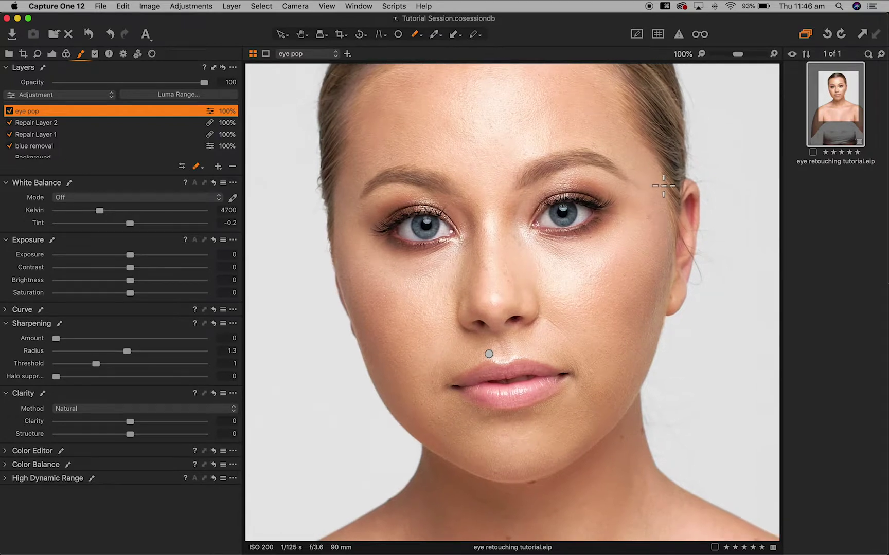
{"action": "scroll", "coordinate": [589, 277], "scroll_direction": "up", "scroll_amount": 2}
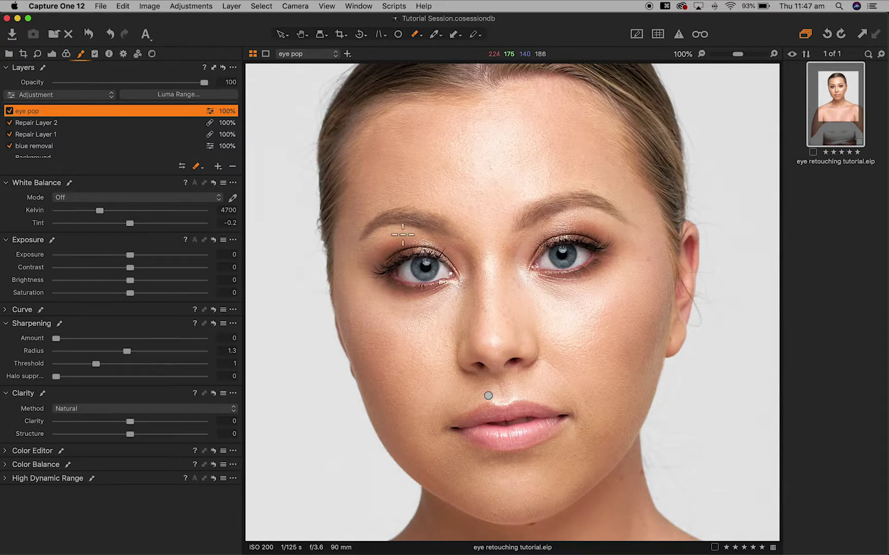
{"action": "double_click", "coordinate": [52, 110]}
{"action": "left_click", "coordinate": [56, 111]}
{"action": "left_click", "coordinate": [48, 124]}
{"action": "left_click", "coordinate": [52, 111]}
{"action": "left_click", "coordinate": [230, 255]}
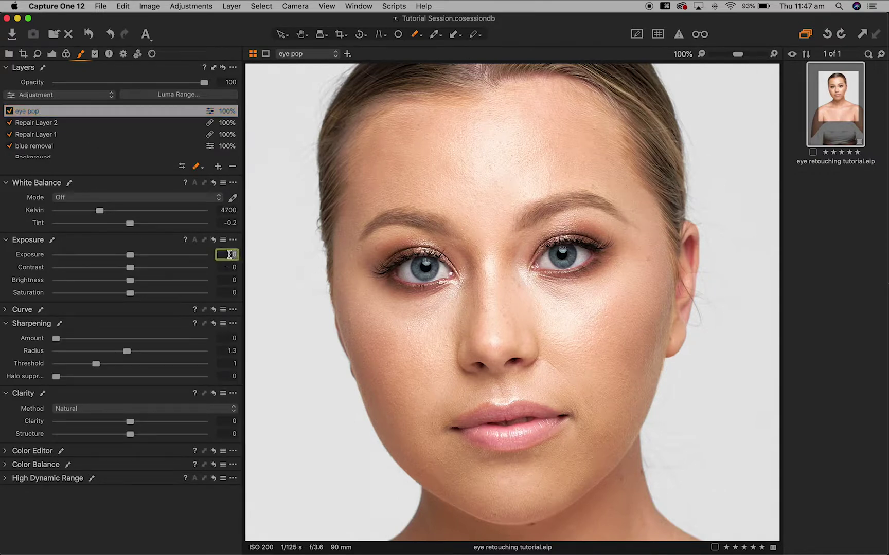
{"action": "type", "text": ".2"}
{"action": "key", "text": "Return"}
{"action": "left_click", "coordinate": [228, 266]}
{"action": "type", "text": "10"}
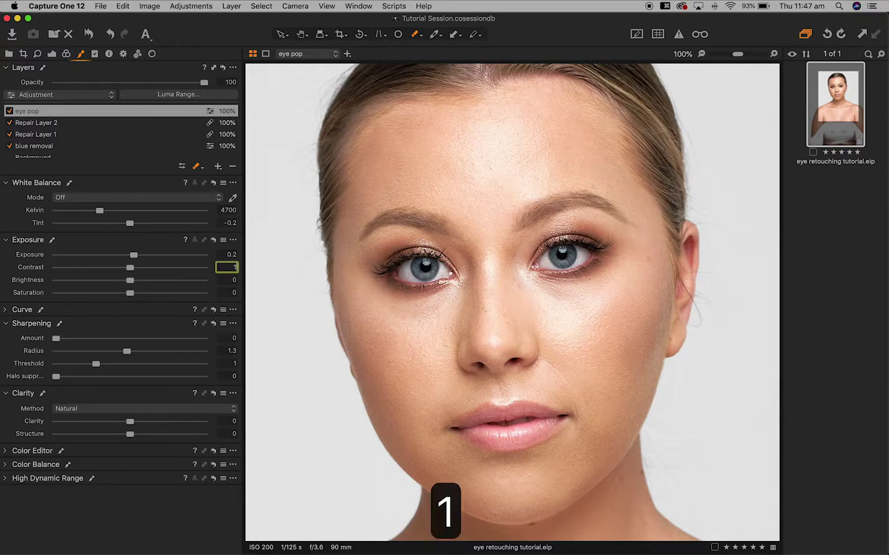
{"action": "left_click", "coordinate": [228, 292]}
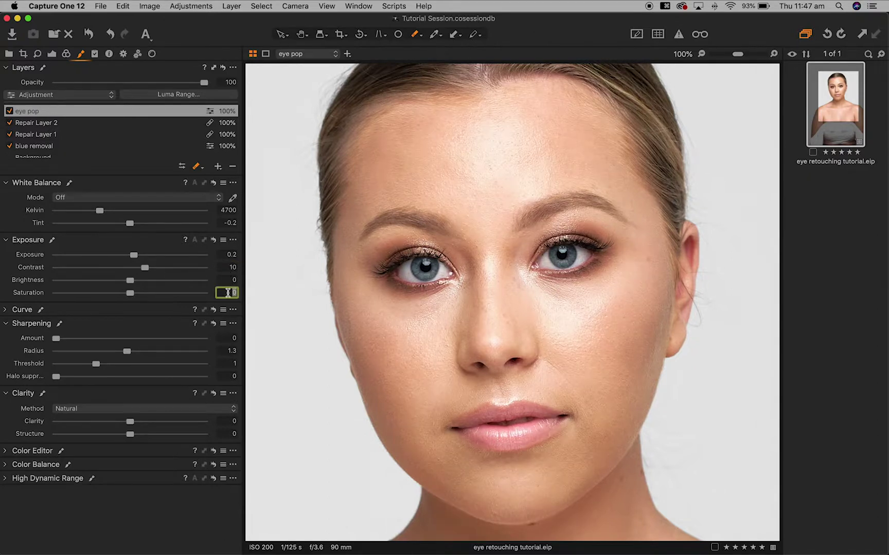
{"action": "type", "text": "60"}
Set the eye pop layer's sharpening amount to 200.
{"action": "left_click", "coordinate": [226, 338]}
{"action": "type", "text": "200"}
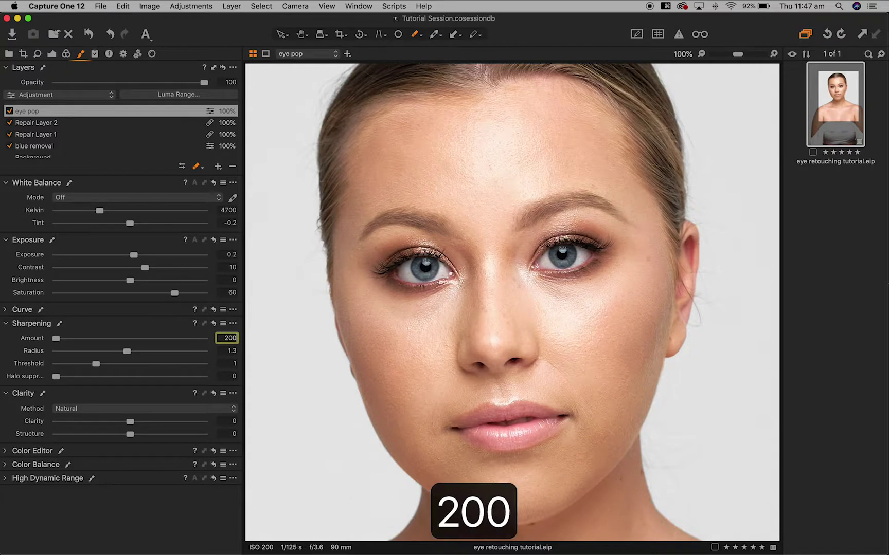
{"action": "key", "text": "Tab"}
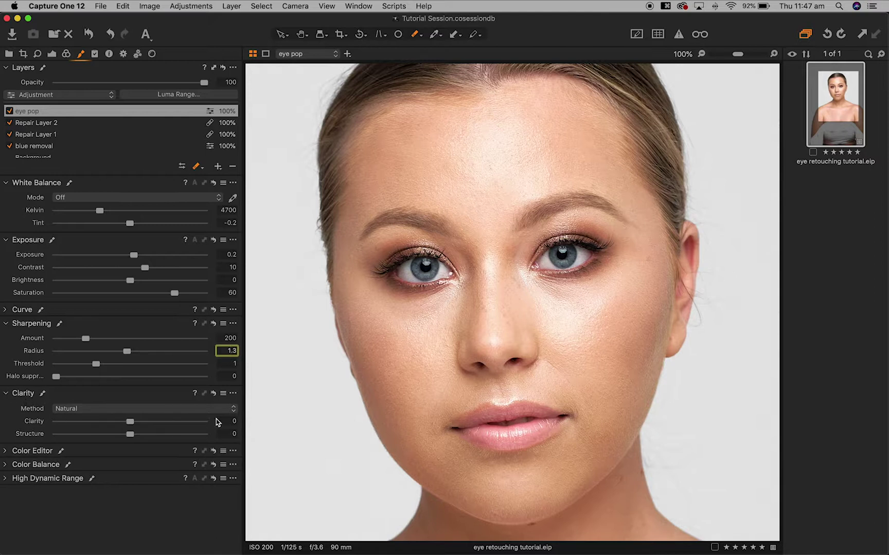
Set the eye pop layer's clarity to 10 and structure to 60.
{"action": "left_click", "coordinate": [232, 421]}
{"action": "type", "text": "10"}
{"action": "left_click", "coordinate": [229, 434]}
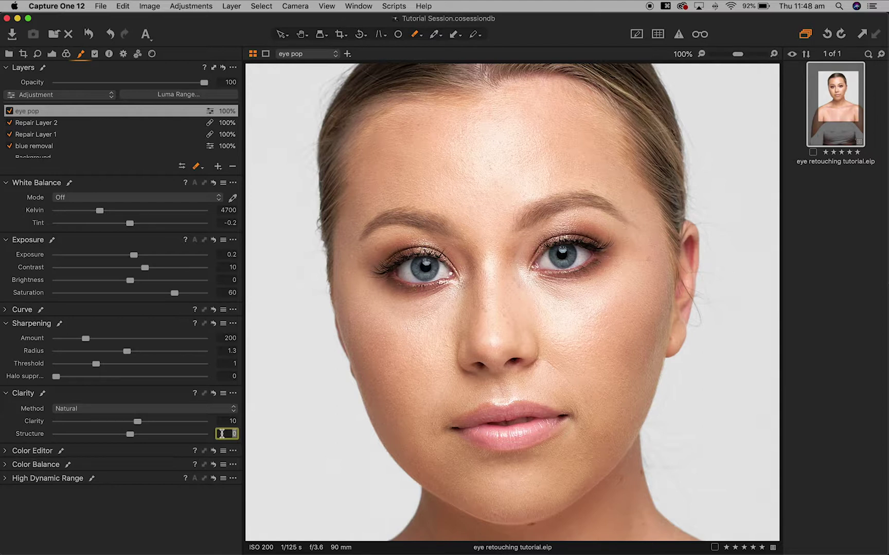
{"action": "type", "text": "60"}
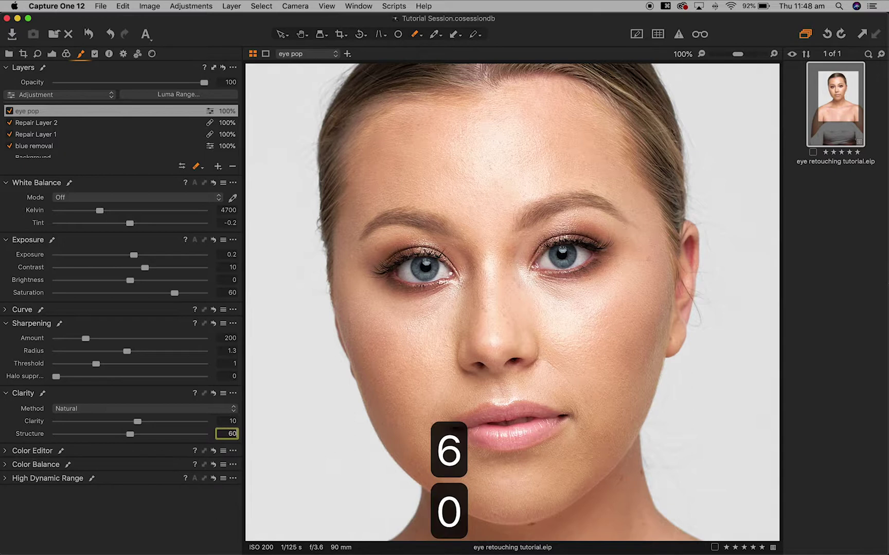
{"action": "key", "text": "Return"}
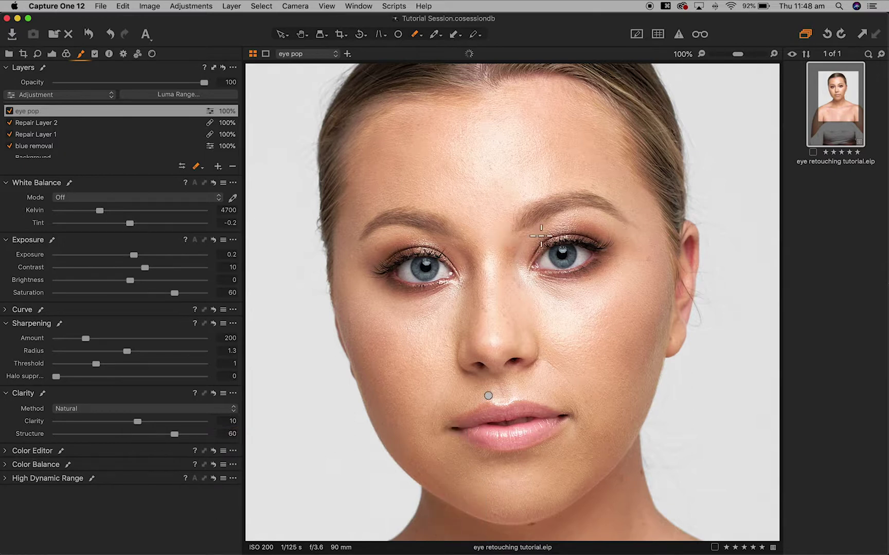
Set the mask visibility option to Never Display Mask for working on the eyes.
{"action": "key", "text": "super+equal"}
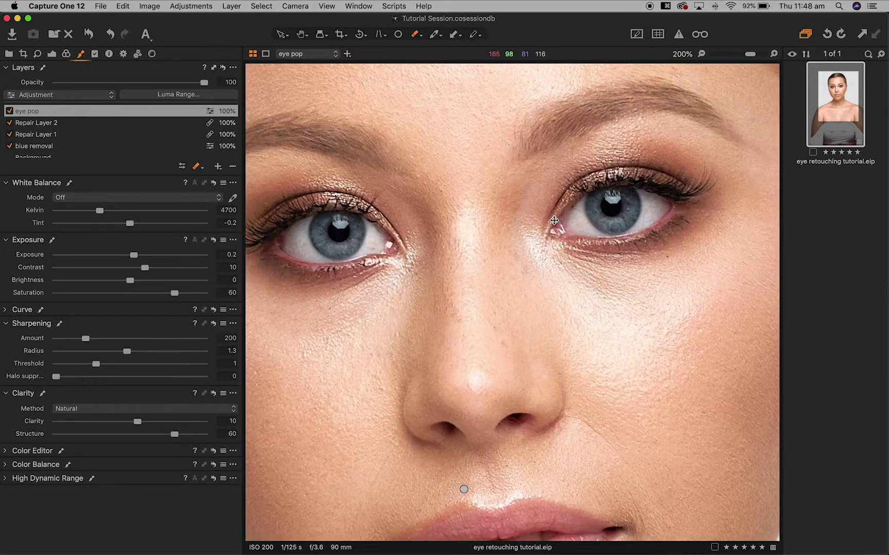
{"action": "left_click", "coordinate": [421, 37]}
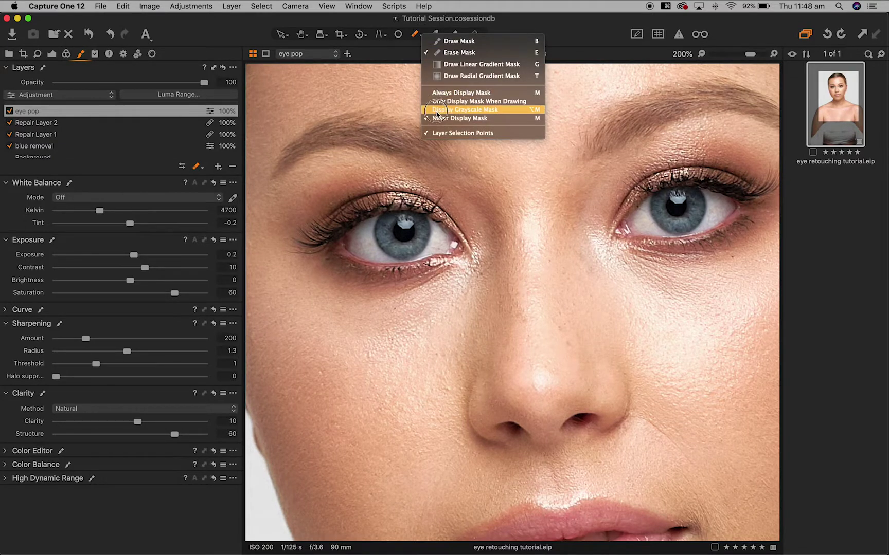
{"action": "left_click", "coordinate": [441, 118]}
Draw the eye pop mask over both irises with a brush sized to match the iris.
{"action": "key", "text": "b"}
{"action": "right_click", "coordinate": [425, 229]}
{"action": "mouse_move", "coordinate": [434, 244]}
{"action": "left_mouse_down"}
{"action": "mouse_move", "coordinate": [440, 252]}
{"action": "mouse_move", "coordinate": [407, 234]}
{"action": "mouse_move", "coordinate": [452, 250]}
{"action": "mouse_move", "coordinate": [413, 216]}
{"action": "mouse_move", "coordinate": [403, 235]}
{"action": "left_mouse_up"}
{"action": "right_click", "coordinate": [405, 224]}
{"action": "right_click", "coordinate": [403, 232]}
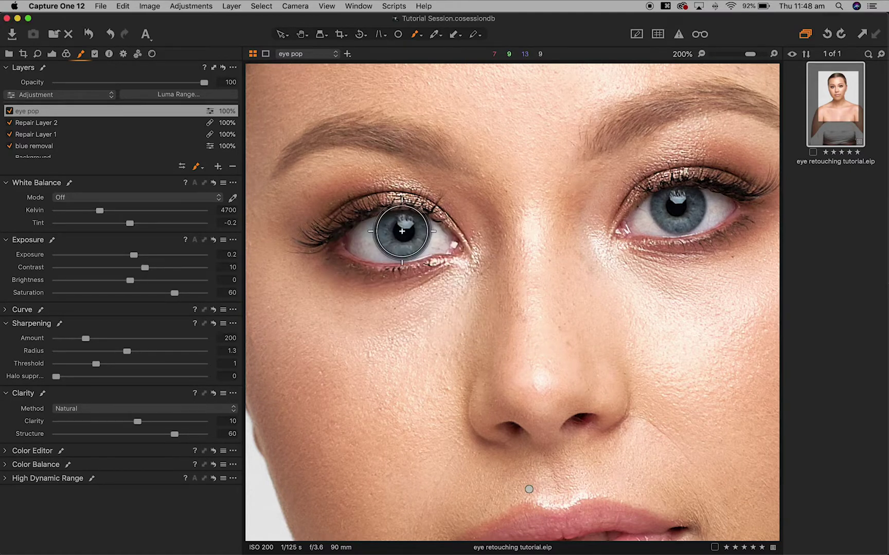
{"action": "right_click", "coordinate": [402, 232]}
{"action": "left_click", "coordinate": [404, 236]}
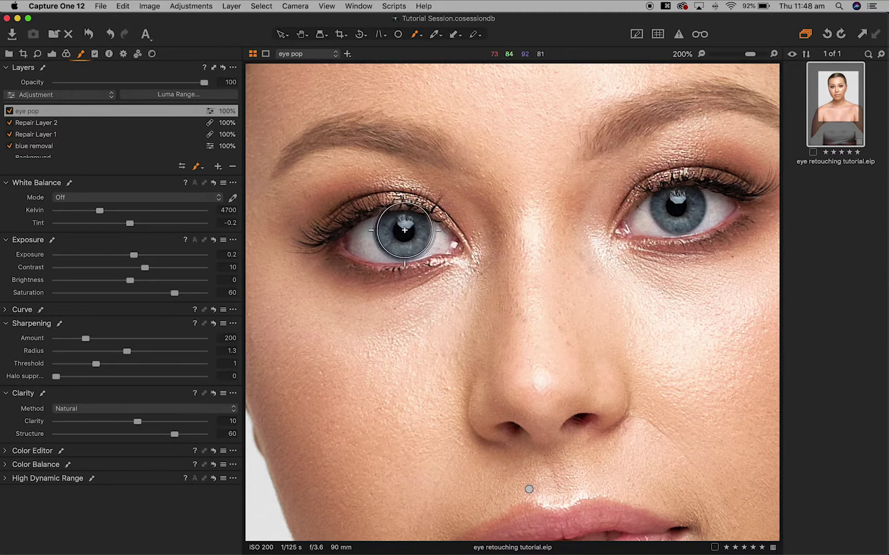
{"action": "right_click", "coordinate": [412, 250]}
{"action": "left_click", "coordinate": [396, 229]}
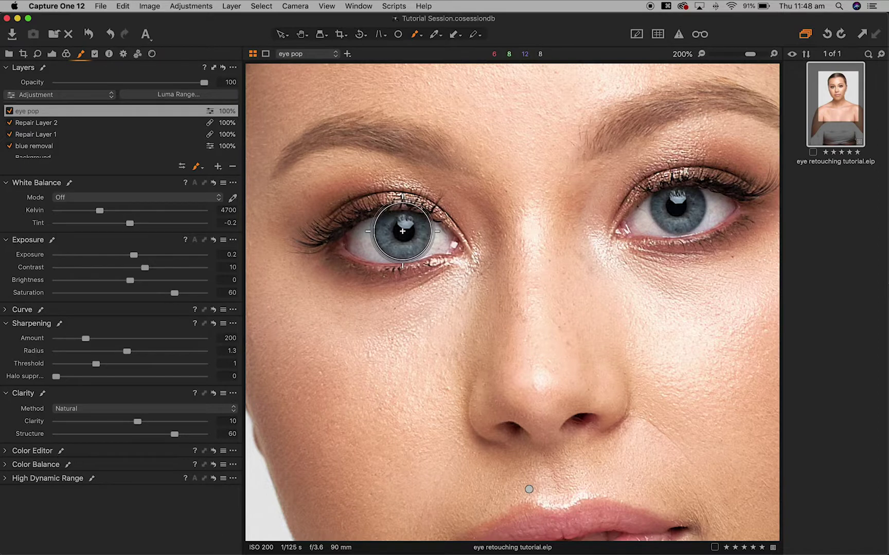
{"action": "left_click", "coordinate": [402, 231]}
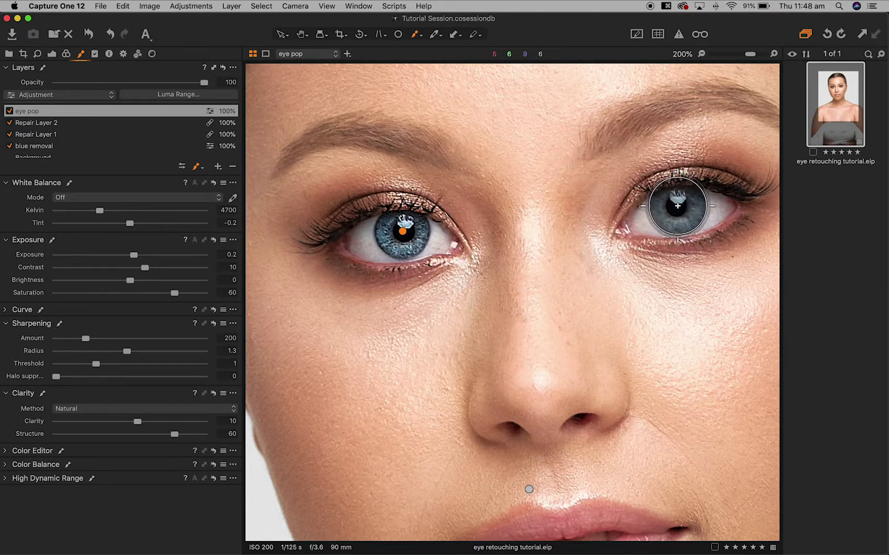
{"action": "left_click", "coordinate": [677, 206]}
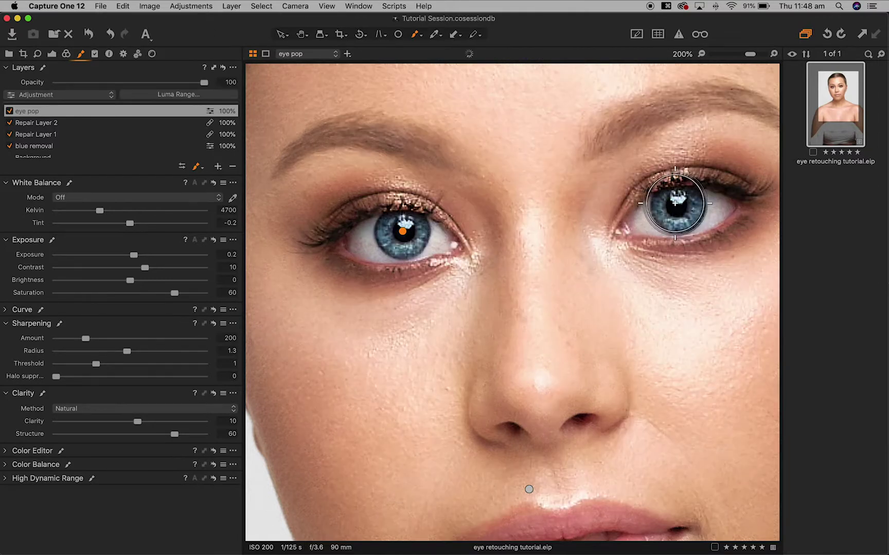
Display the mask, erase its spill over the upper eyelids and lashes of both eyes, and hide the mask again.
{"action": "key", "text": "m"}
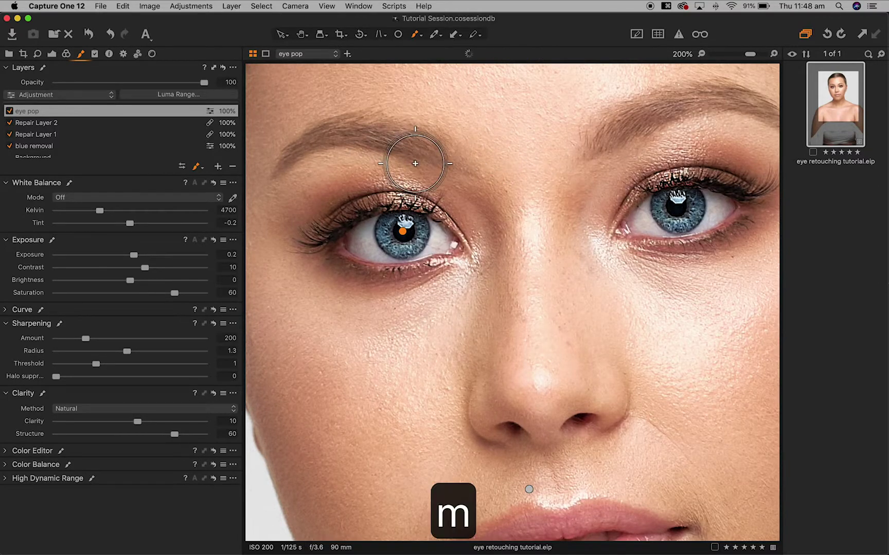
{"action": "key", "text": "e"}
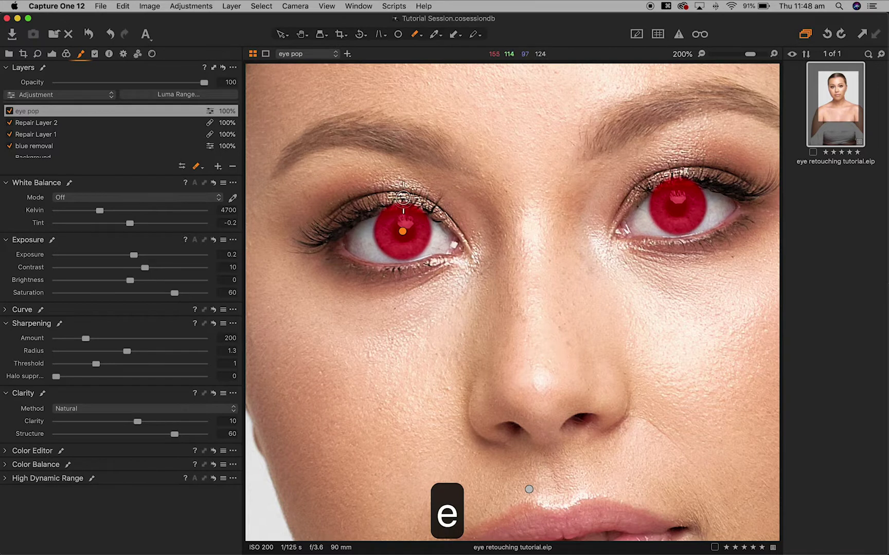
{"action": "mouse_move", "coordinate": [381, 205]}
{"action": "left_mouse_down"}
{"action": "mouse_move", "coordinate": [417, 203]}
{"action": "mouse_move", "coordinate": [455, 229]}
{"action": "mouse_move", "coordinate": [380, 203]}
{"action": "left_mouse_up"}
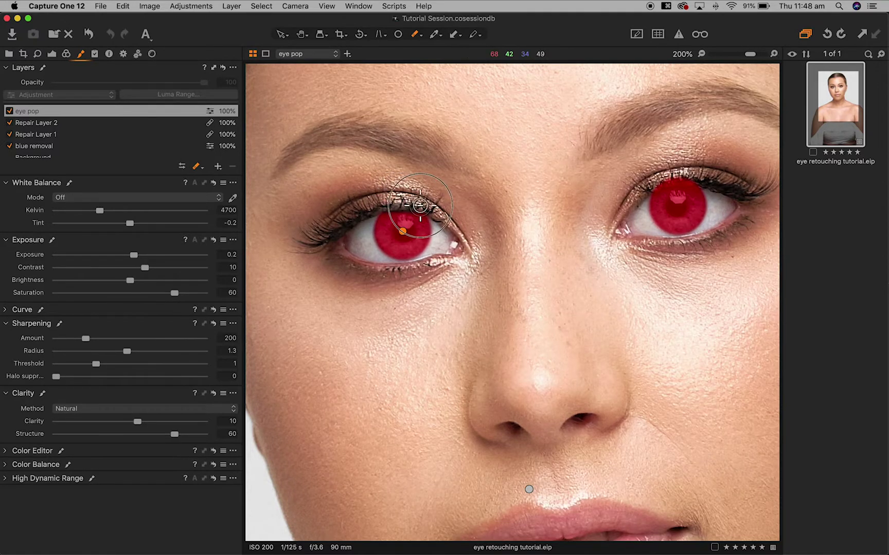
{"action": "mouse_move", "coordinate": [730, 189]}
{"action": "left_mouse_down"}
{"action": "mouse_move", "coordinate": [650, 185]}
{"action": "mouse_move", "coordinate": [682, 179]}
{"action": "mouse_move", "coordinate": [709, 181]}
{"action": "mouse_move", "coordinate": [646, 190]}
{"action": "mouse_move", "coordinate": [708, 178]}
{"action": "left_mouse_up"}
{"action": "left_click_drag", "start_coordinate": [369, 228], "coordinate": [401, 230]}
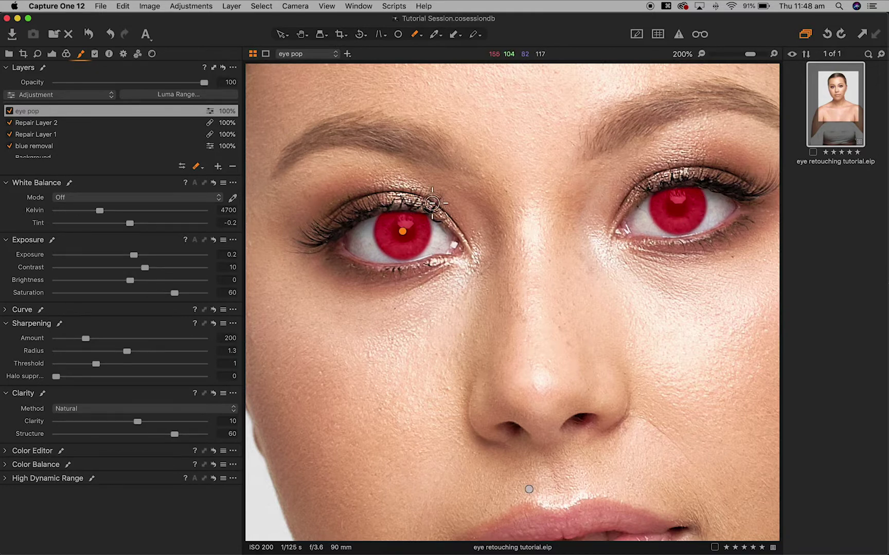
{"action": "mouse_move", "coordinate": [424, 208]}
{"action": "left_mouse_down"}
{"action": "mouse_move", "coordinate": [456, 207]}
{"action": "mouse_move", "coordinate": [424, 207]}
{"action": "left_mouse_up"}
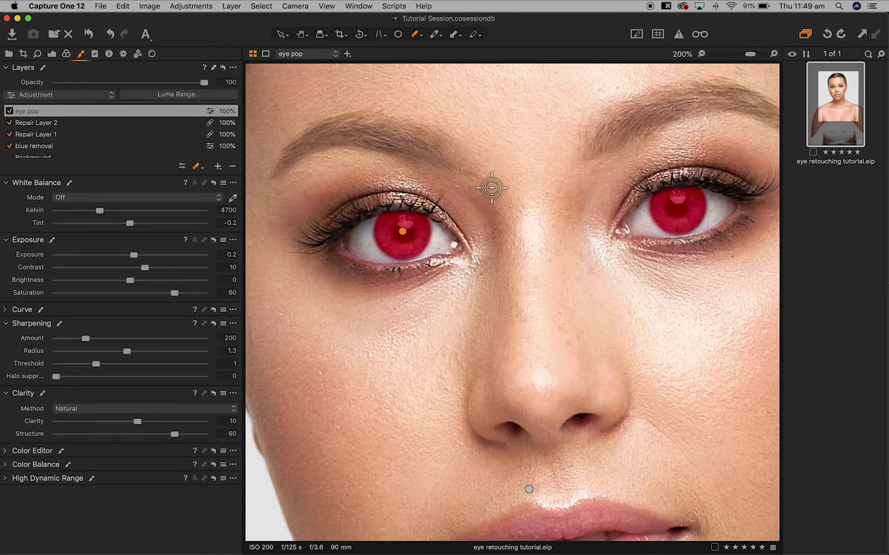
{"action": "scroll", "coordinate": [582, 244], "scroll_direction": "right", "scroll_amount": 2}
{"action": "scroll", "coordinate": [582, 243], "scroll_direction": "down", "scroll_amount": 2}
{"action": "key", "text": "m"}
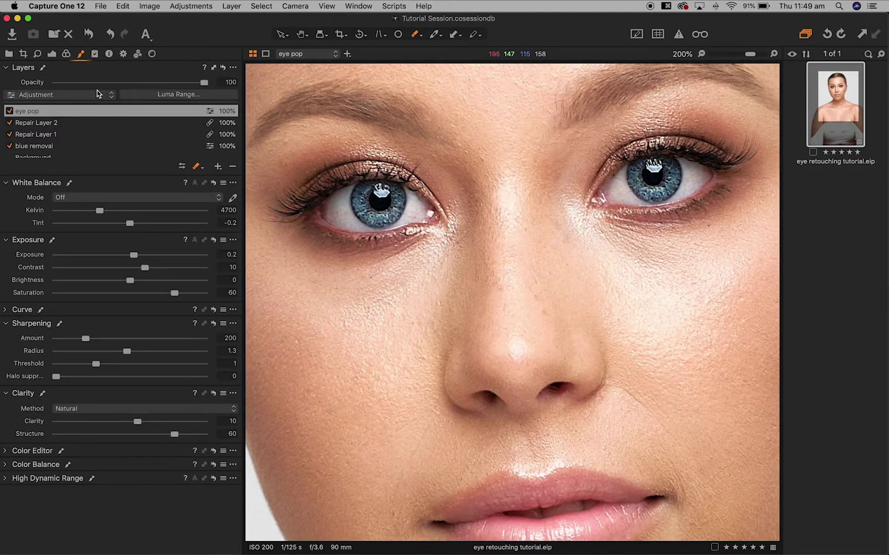
Compare the eyes with the eye pop layer disabled and enabled, both close up and in the whole portrait.
{"action": "left_click", "coordinate": [9, 112]}
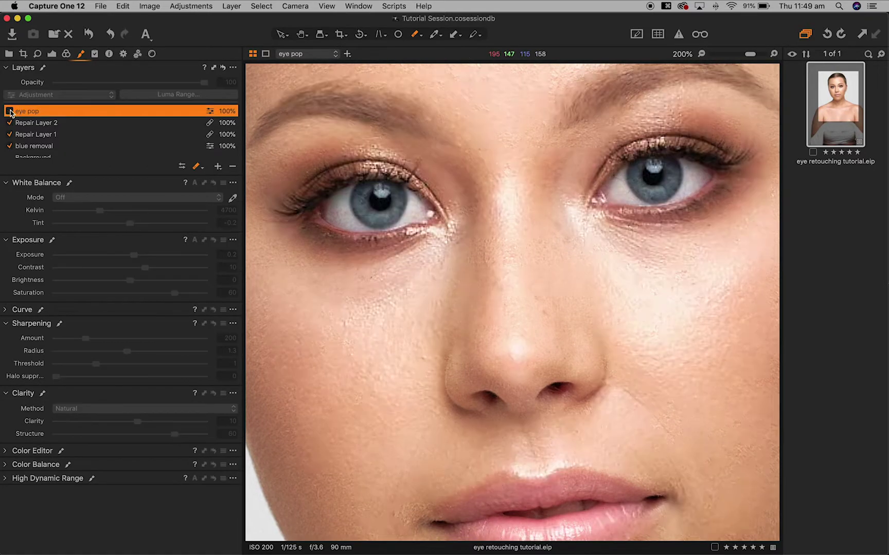
{"action": "left_click", "coordinate": [9, 111]}
{"action": "left_click", "coordinate": [10, 111]}
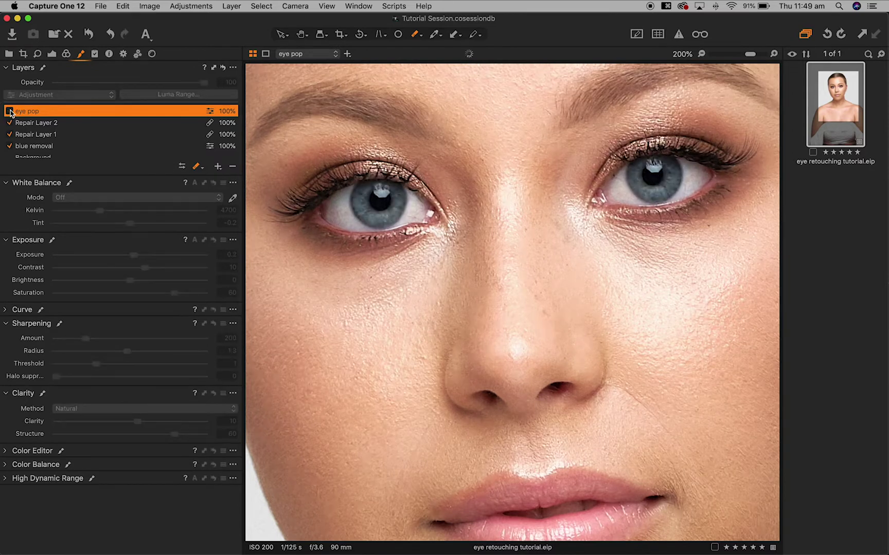
{"action": "left_click", "coordinate": [9, 111]}
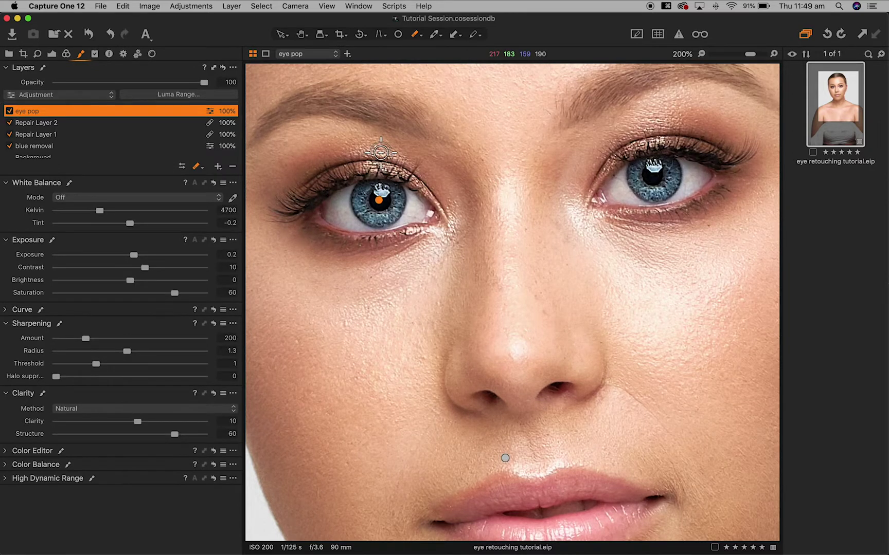
{"action": "key", "text": "super+0"}
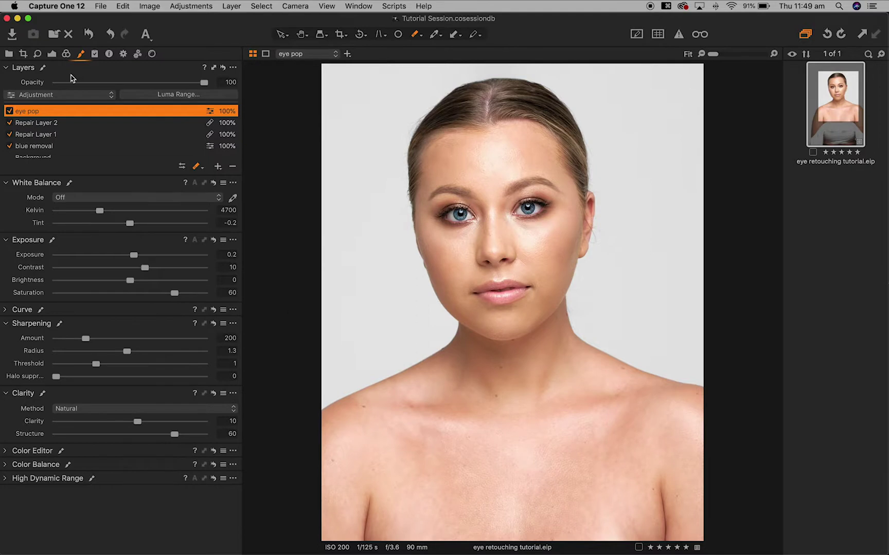
{"action": "left_click", "coordinate": [10, 112]}
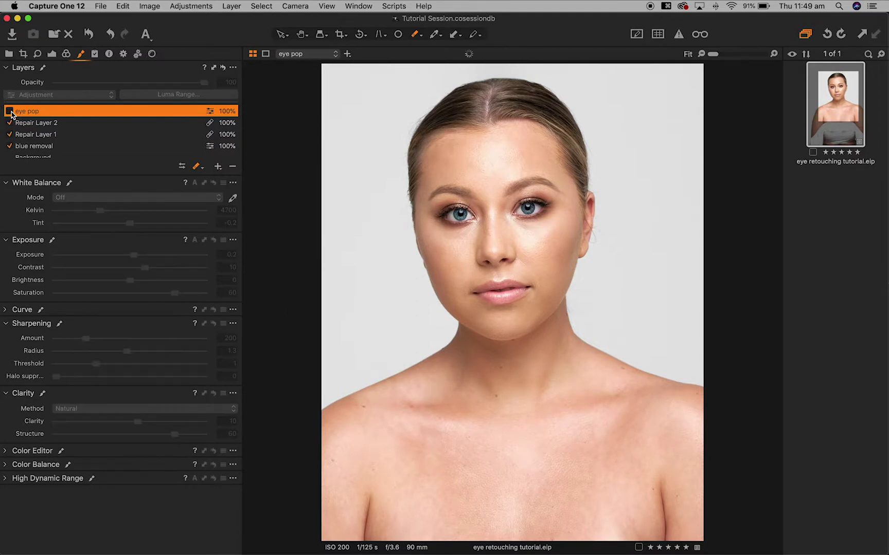
{"action": "left_click", "coordinate": [9, 111]}
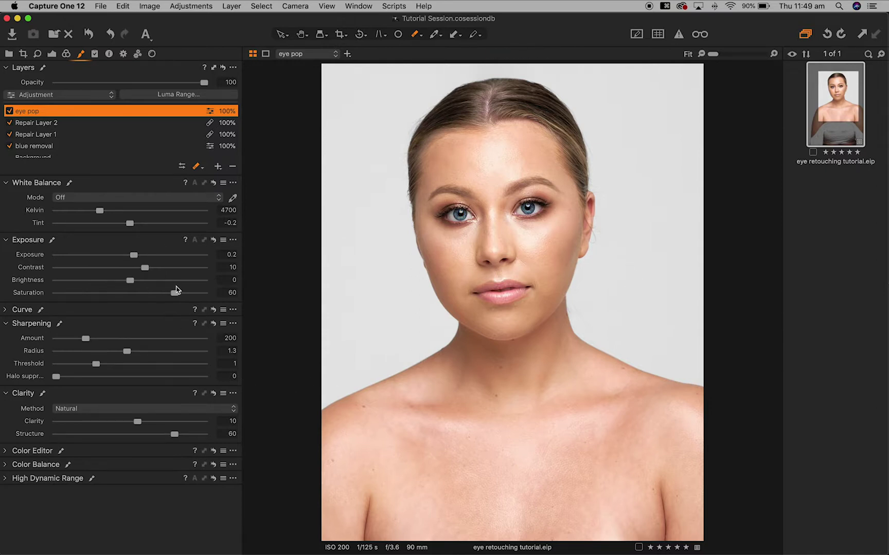
Try a brightness of 5 on the eye pop layer.
{"action": "left_click", "coordinate": [225, 280]}
{"action": "type", "text": "5"}
{"action": "key", "text": "Return"}
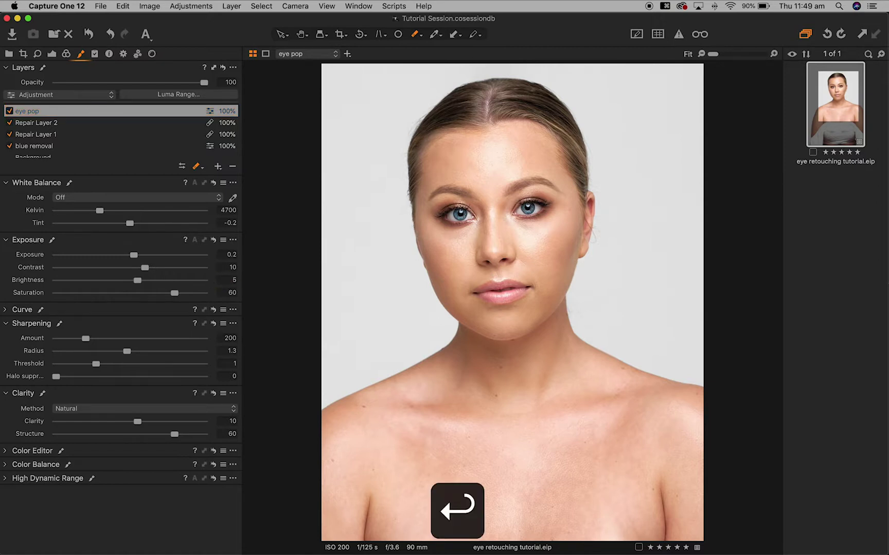
Set the eye pop layer's brightness to 3.
{"action": "left_click", "coordinate": [231, 281]}
{"action": "type", "text": "3"}
{"action": "key", "text": "Return"}
Try a High Dynamic Range shadow value of 20 on the eye pop layer and pull the shadow back down.
{"action": "left_click", "coordinate": [7, 479]}
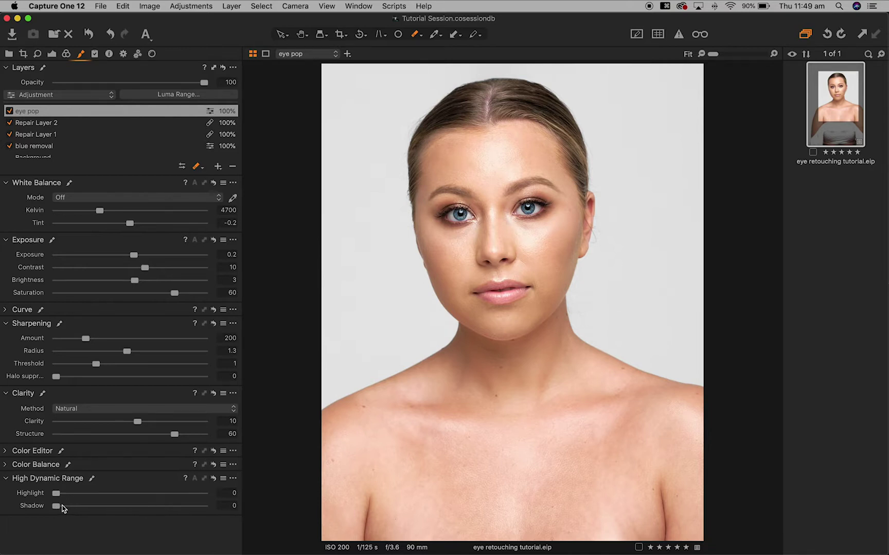
{"action": "left_click", "coordinate": [218, 505]}
{"action": "type", "text": "20"}
{"action": "key", "text": "Return"}
{"action": "left_click_drag", "start_coordinate": [87, 510], "coordinate": [52, 509]}
{"action": "left_click", "coordinate": [12, 480]}
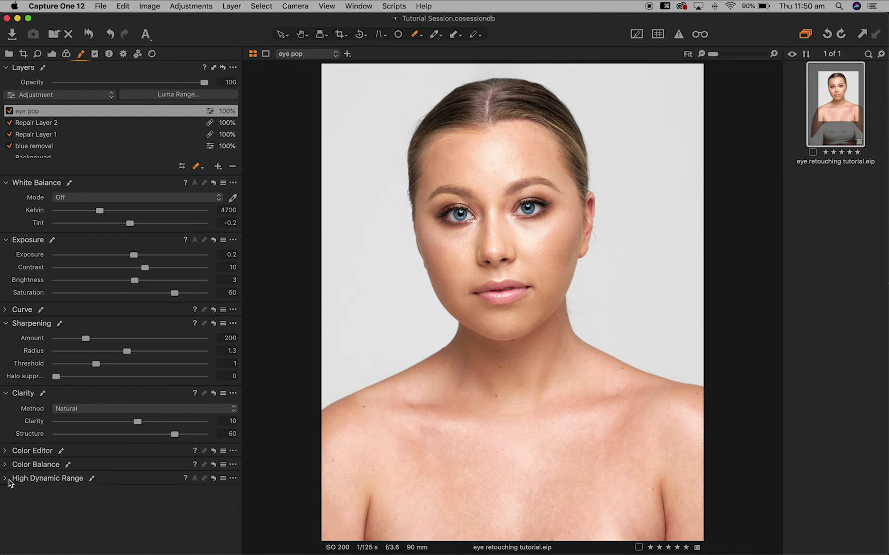